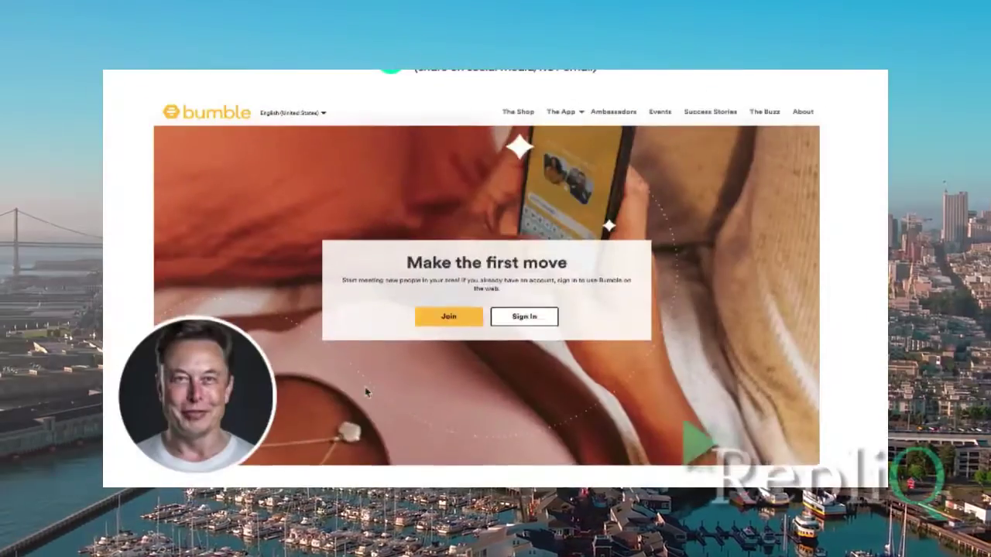
{"action": "scroll", "coordinate": [365, 390], "scroll_direction": "down", "scroll_amount": 5}
{"action": "scroll", "coordinate": [364, 390], "scroll_direction": "down", "scroll_amount": 2}
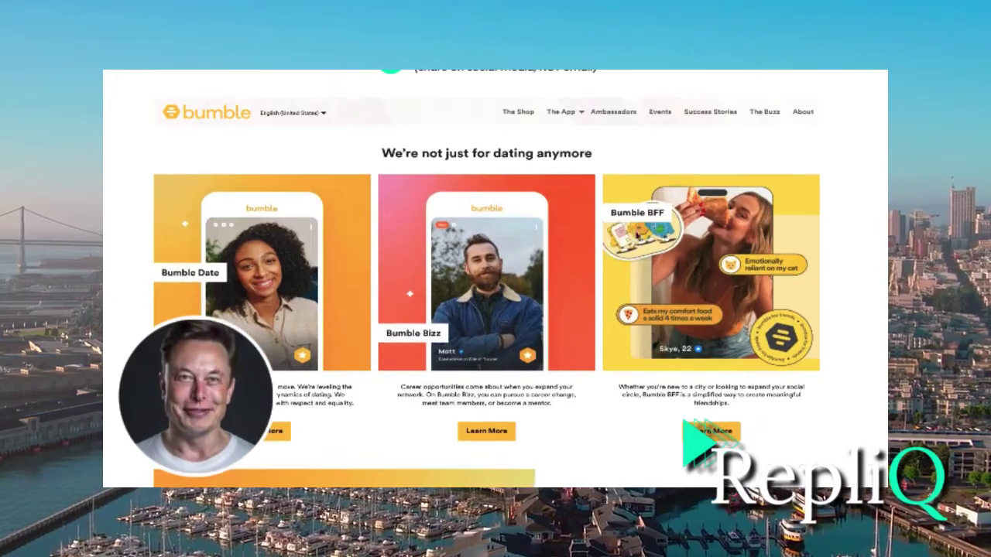
{"action": "scroll", "coordinate": [673, 214], "scroll_direction": "down", "scroll_amount": 5}
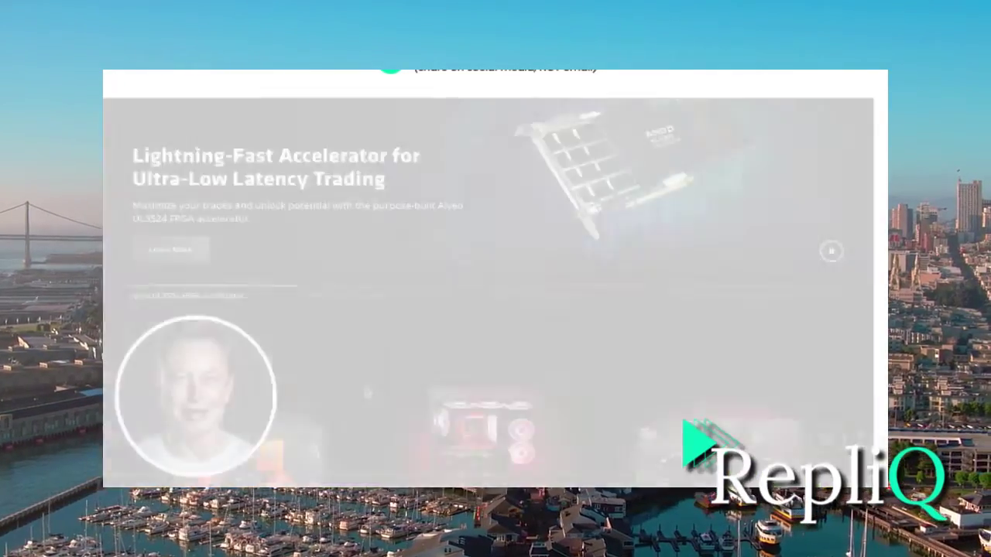
{"action": "scroll", "coordinate": [364, 391], "scroll_direction": "down", "scroll_amount": 6}
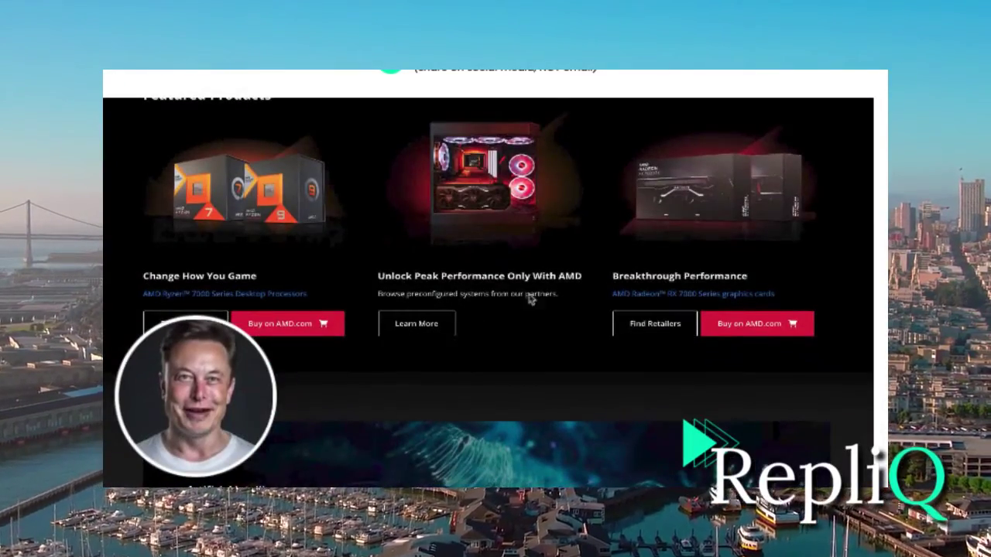
{"action": "scroll", "coordinate": [546, 290], "scroll_direction": "down", "scroll_amount": 5}
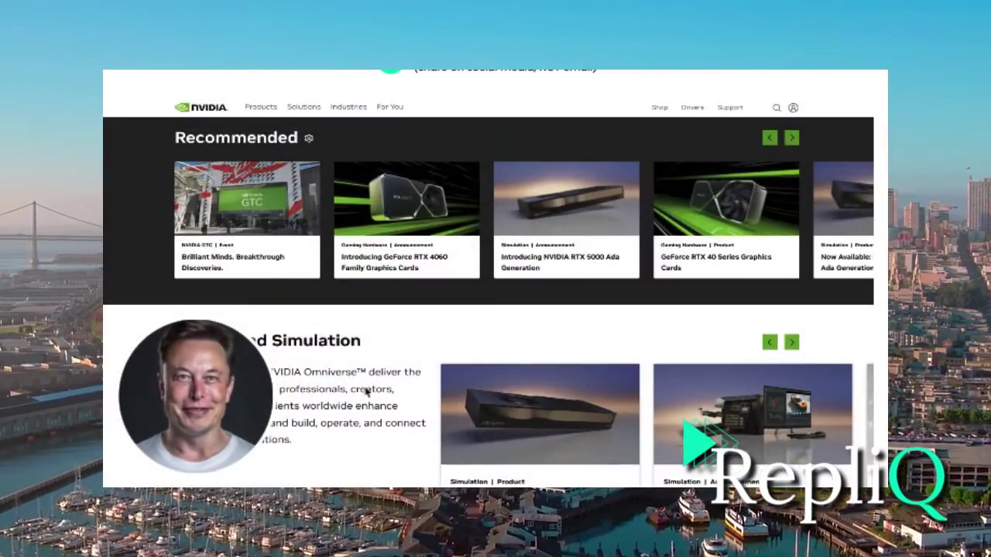
{"action": "scroll", "coordinate": [630, 240], "scroll_direction": "down", "scroll_amount": 4}
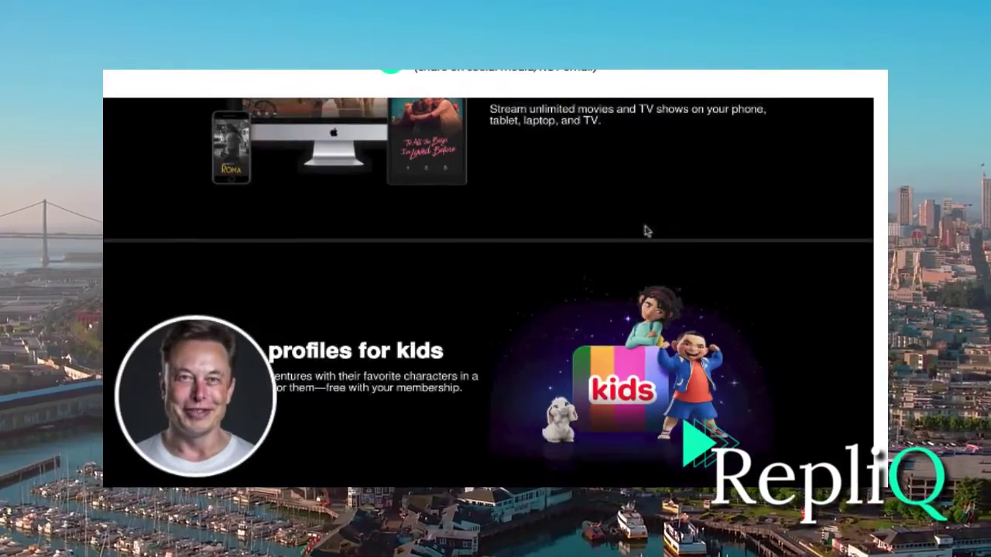
{"action": "scroll", "coordinate": [673, 214], "scroll_direction": "down", "scroll_amount": 5}
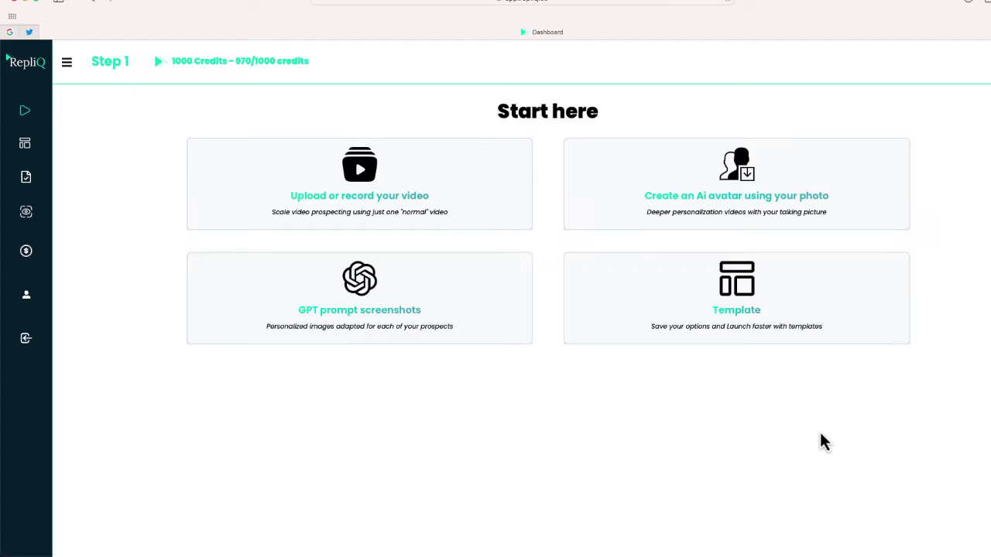
Start an AI avatar video using the last portrait among the avatar templates and proceed to the intro step
{"action": "left_click", "coordinate": [844, 221]}
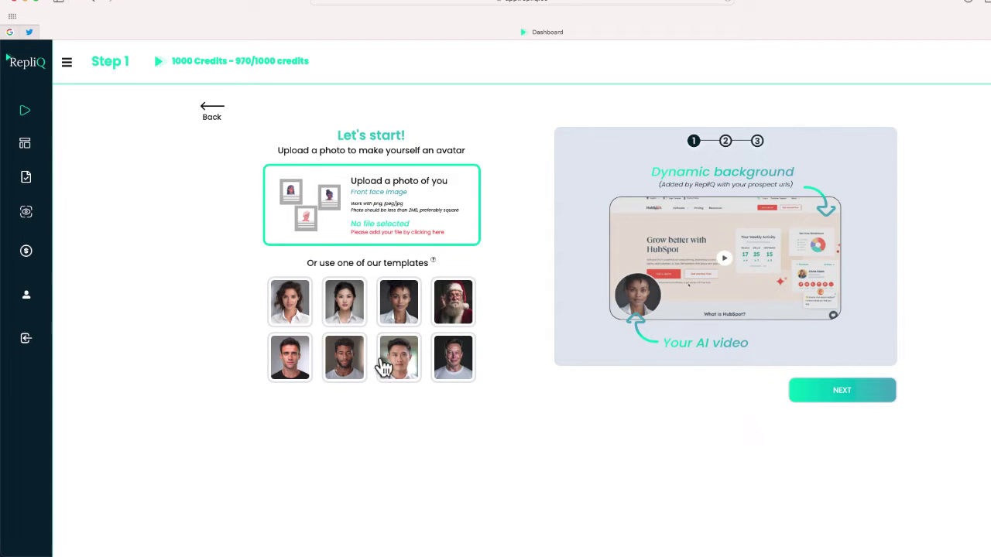
{"action": "left_click", "coordinate": [452, 375]}
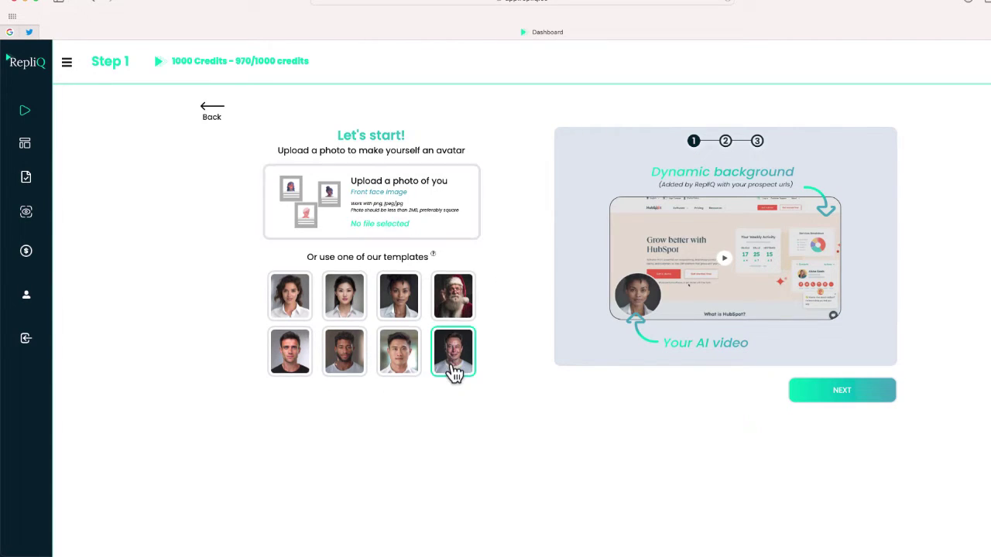
{"action": "left_click", "coordinate": [826, 391]}
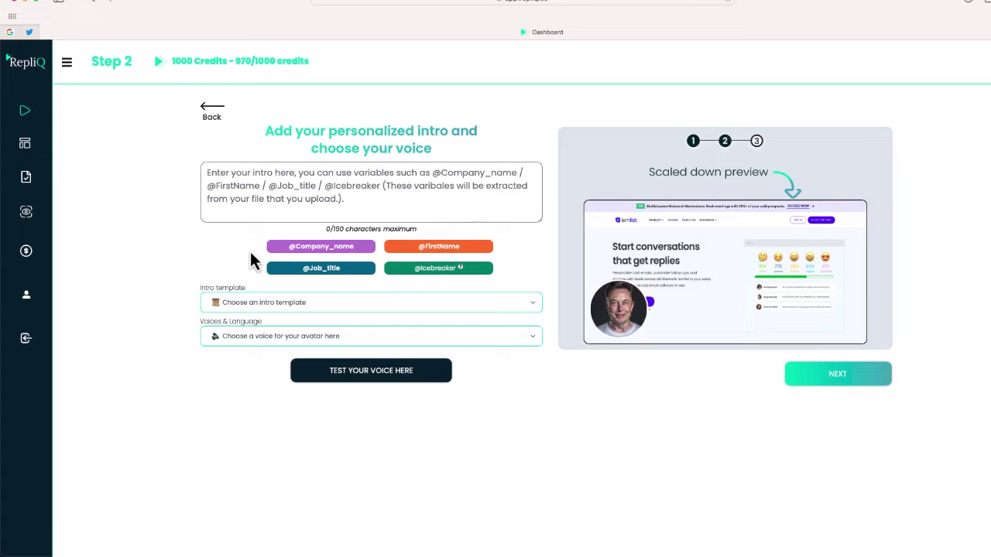
{"action": "type", "text": "Hello  @FirstName!  How is everything going over there at @Company_name?"}
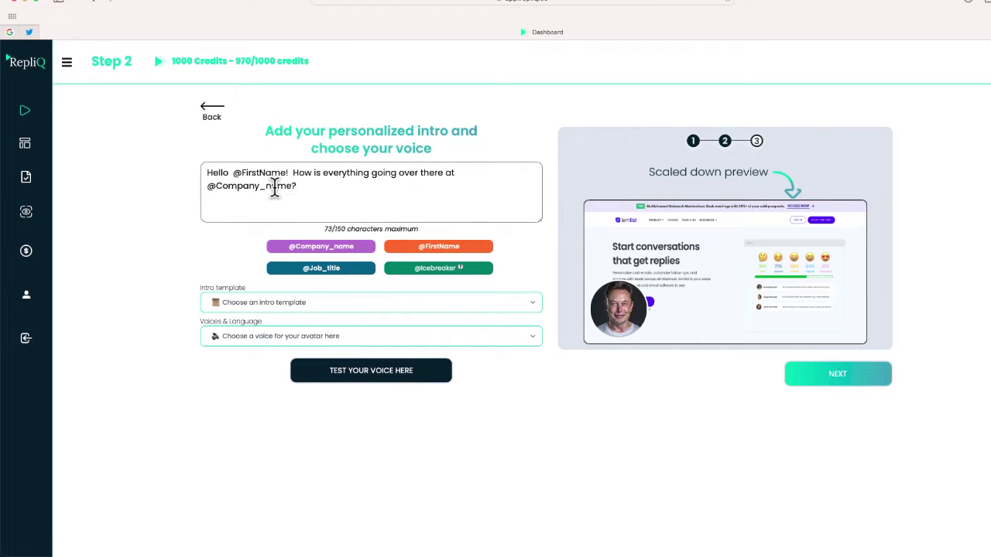
{"action": "left_click", "coordinate": [338, 335]}
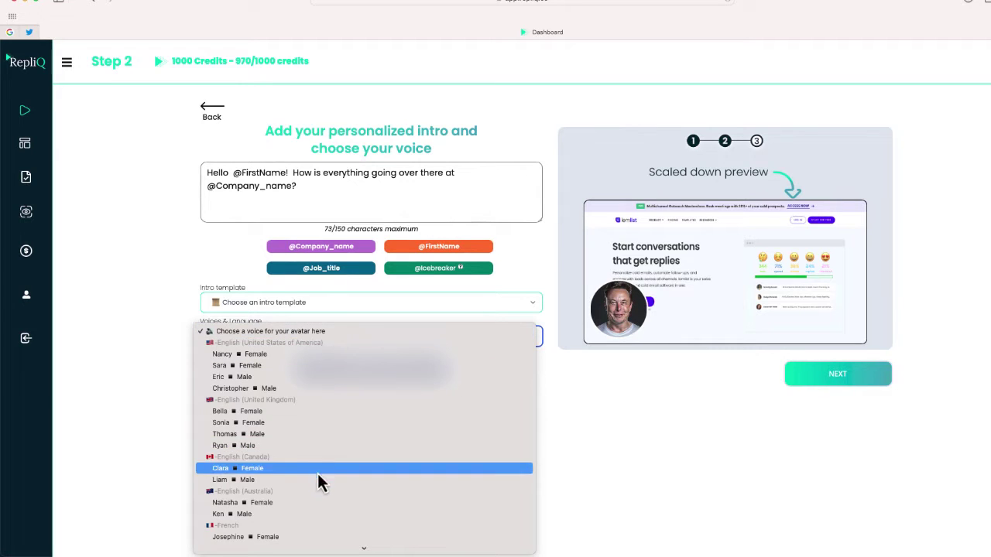
{"action": "left_click", "coordinate": [295, 379]}
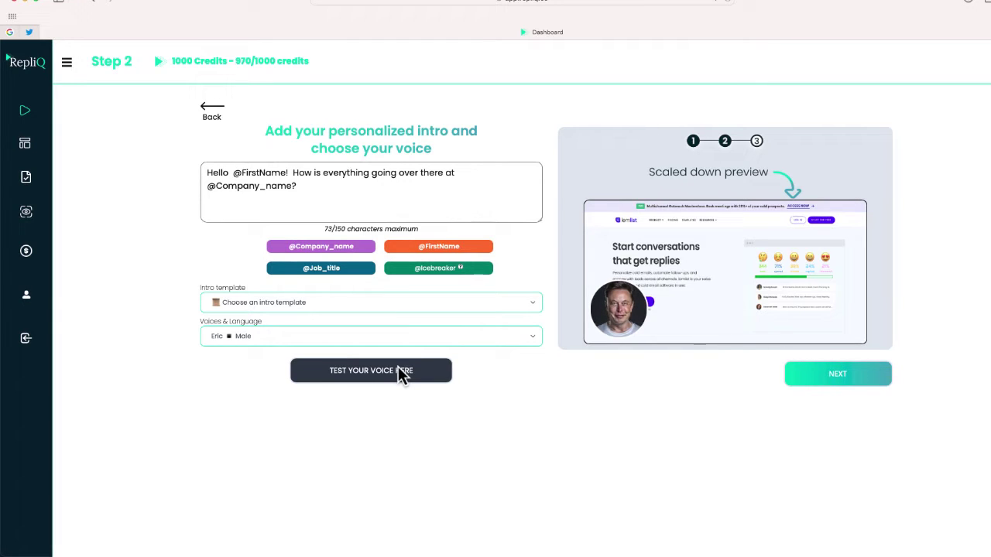
{"action": "left_click", "coordinate": [398, 366]}
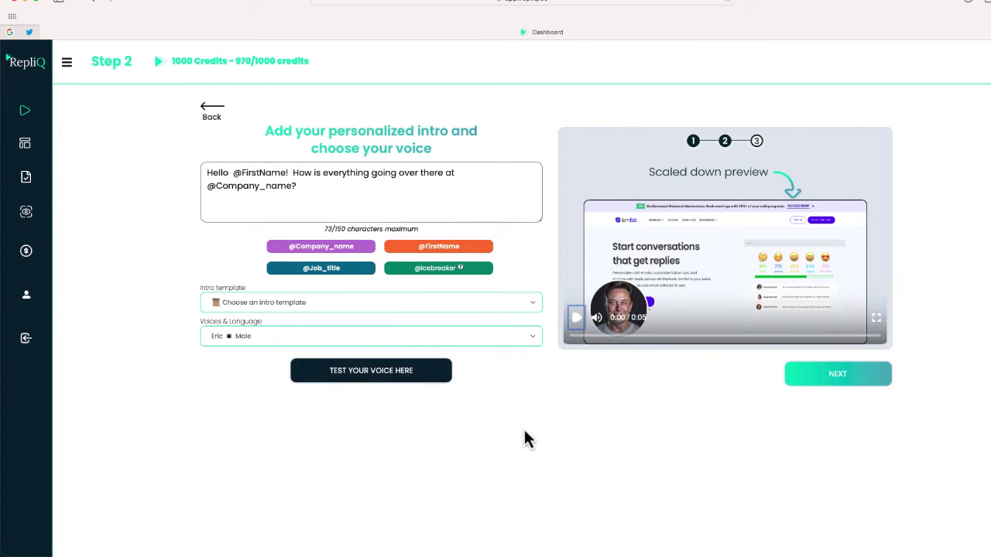
{"action": "left_click", "coordinate": [435, 387]}
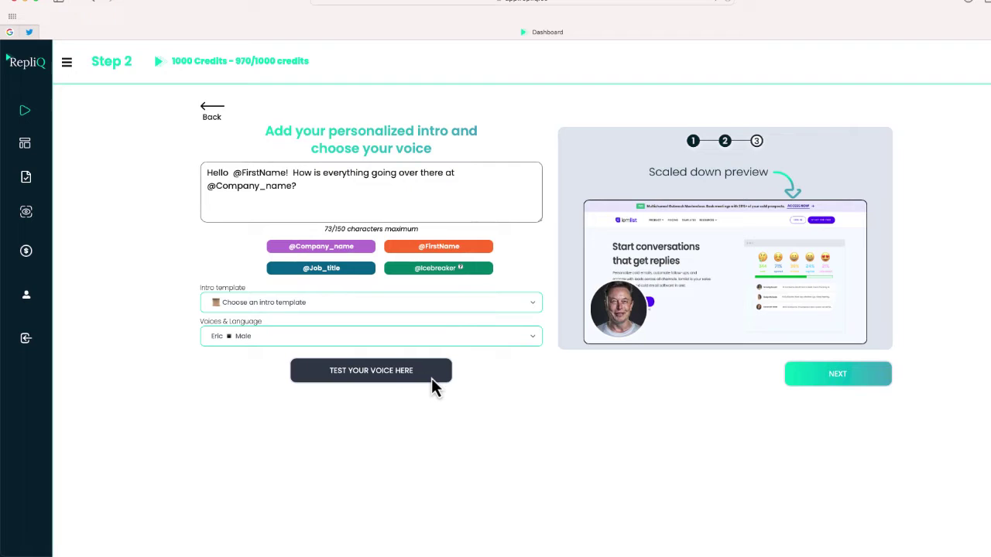
Set the avatar's voice to the Australian English male Ken, test it, and proceed to the script step
{"action": "left_click", "coordinate": [519, 340]}
{"action": "left_click", "coordinate": [385, 459]}
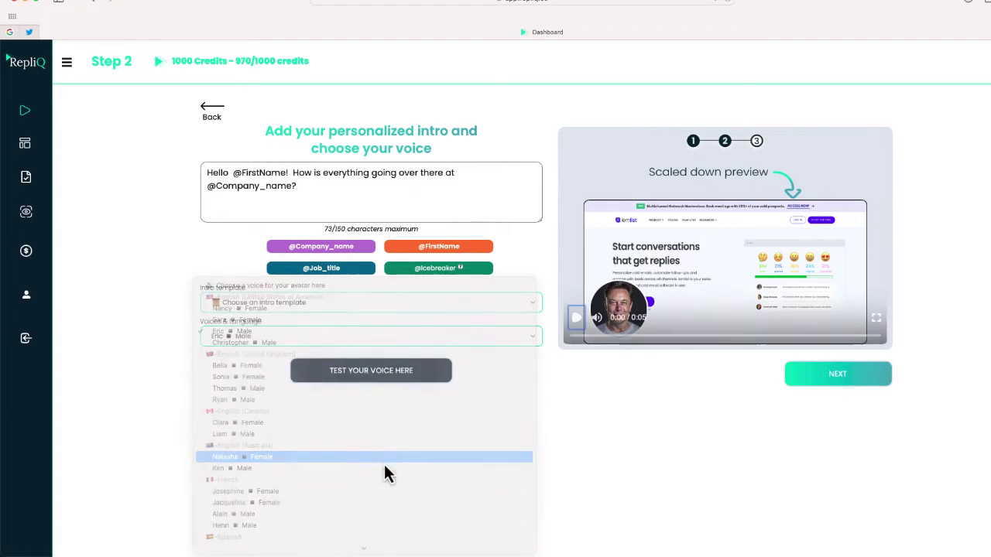
{"action": "left_click", "coordinate": [449, 338]}
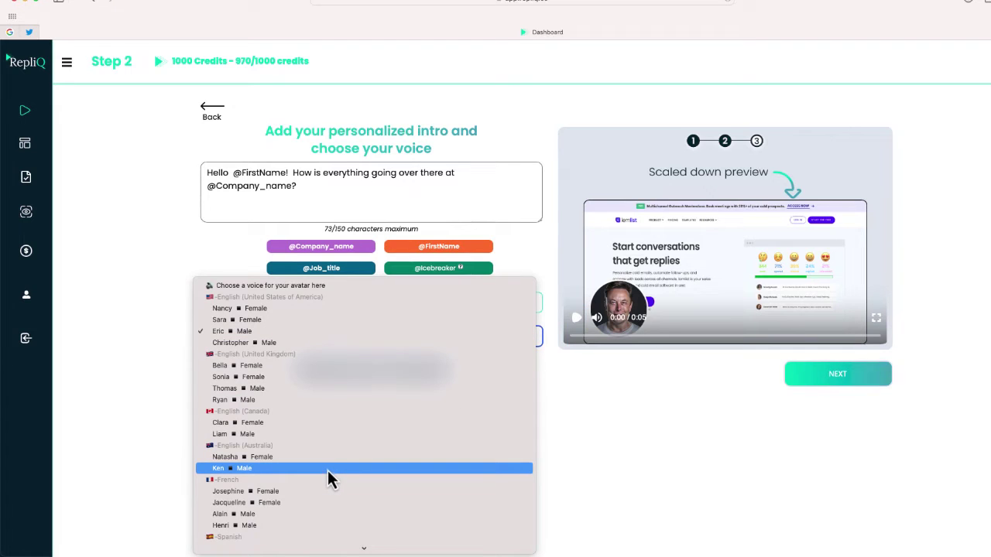
{"action": "left_click", "coordinate": [328, 468]}
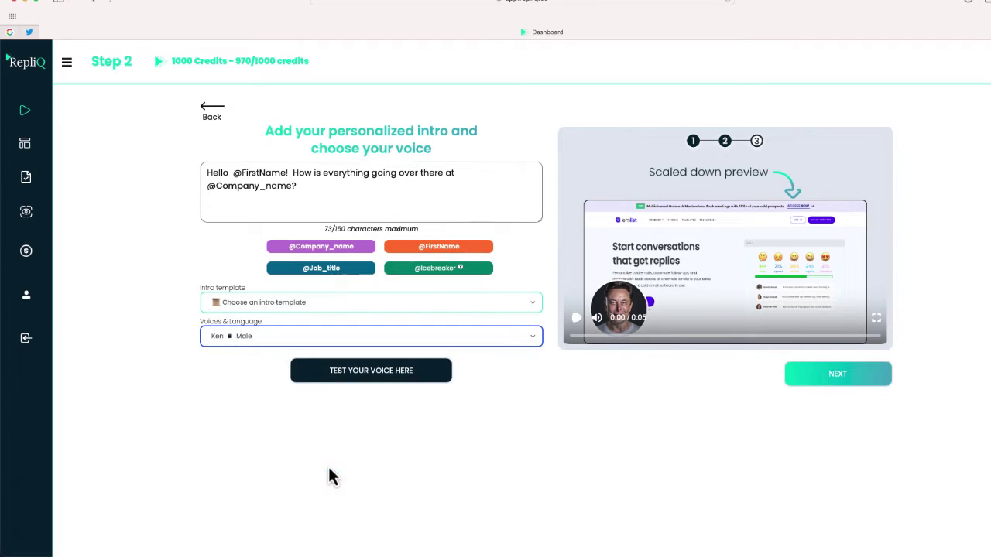
{"action": "left_click", "coordinate": [338, 374]}
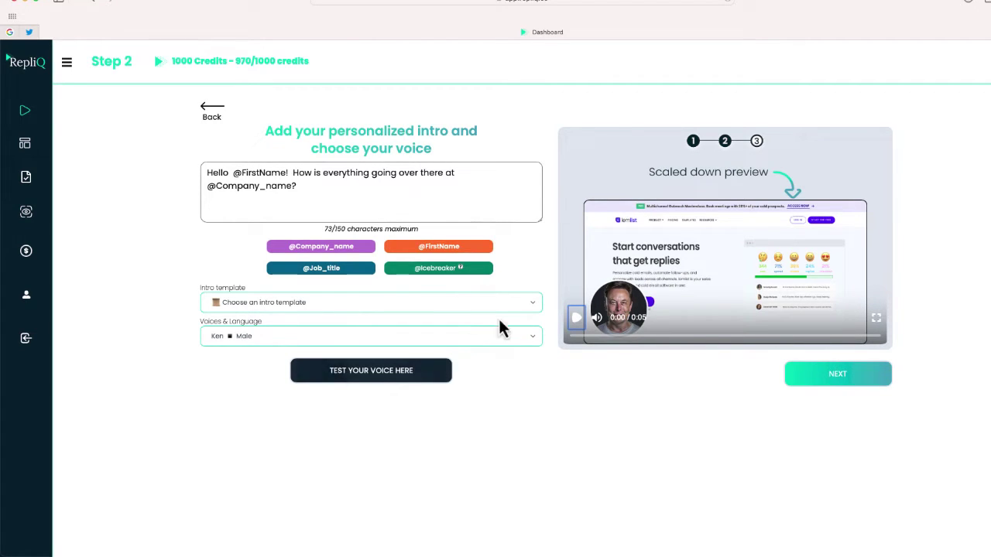
{"action": "left_click", "coordinate": [837, 377]}
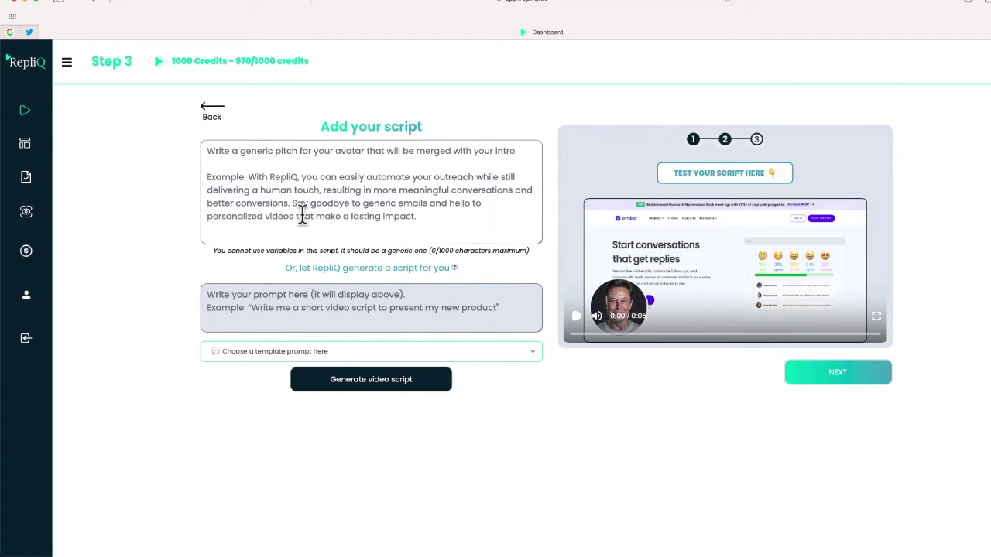
Generate the video script from the prompt "Pitch a new marketing app called Repliq that helps marketers get more leads" and proceed to the leads step
{"action": "left_click", "coordinate": [252, 145]}
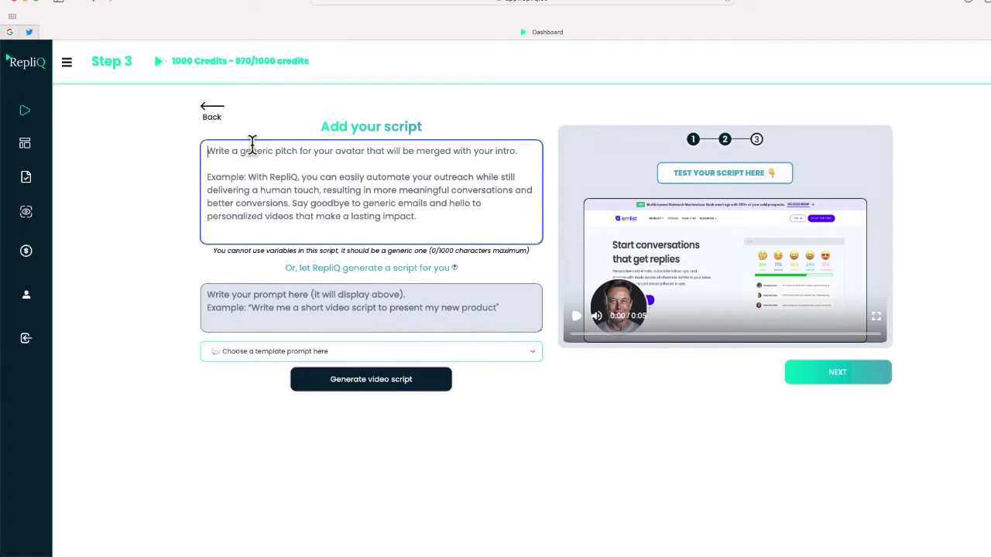
{"action": "left_click", "coordinate": [253, 294]}
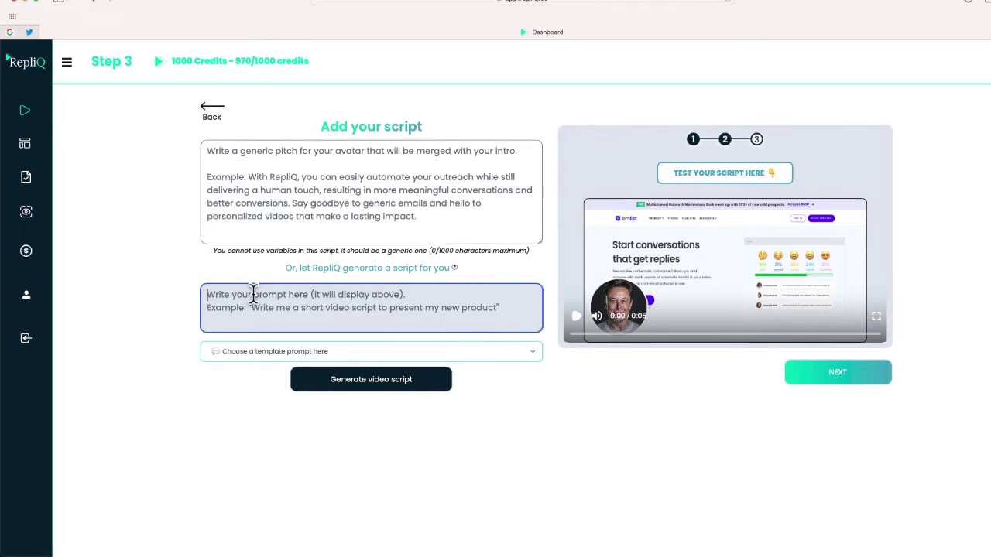
{"action": "type", "text": "Pitch a new marketing app called Repliq that helps marketers get more leads"}
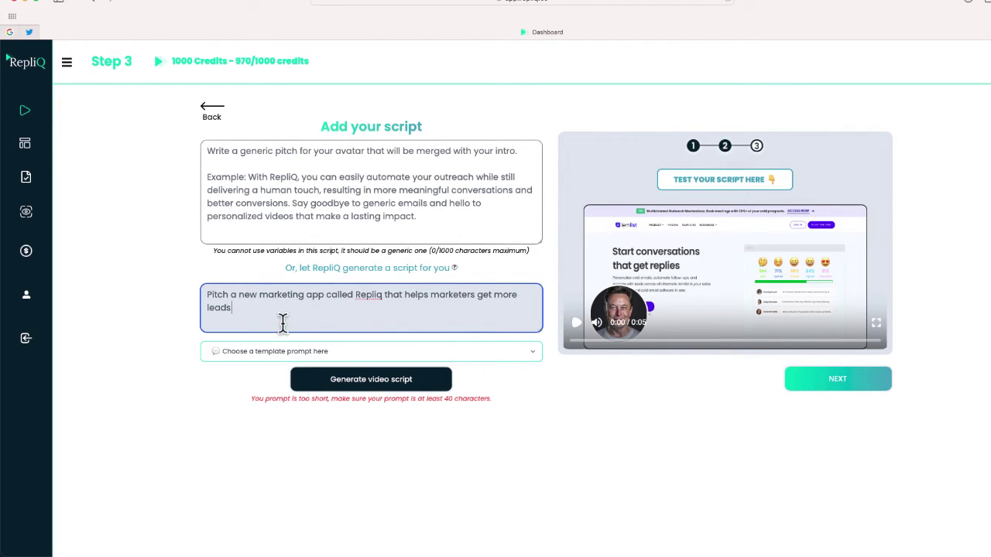
{"action": "left_click", "coordinate": [352, 379]}
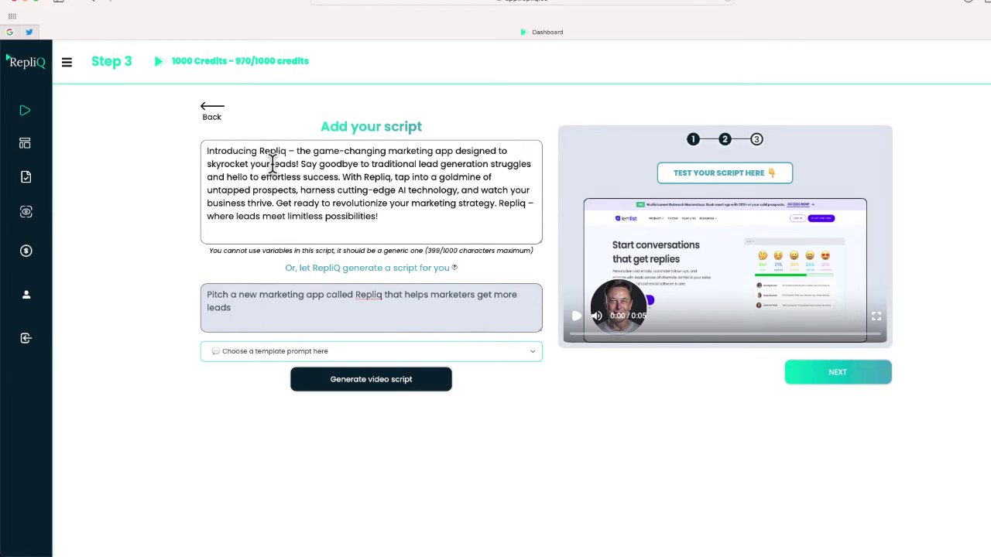
{"action": "left_click", "coordinate": [819, 373]}
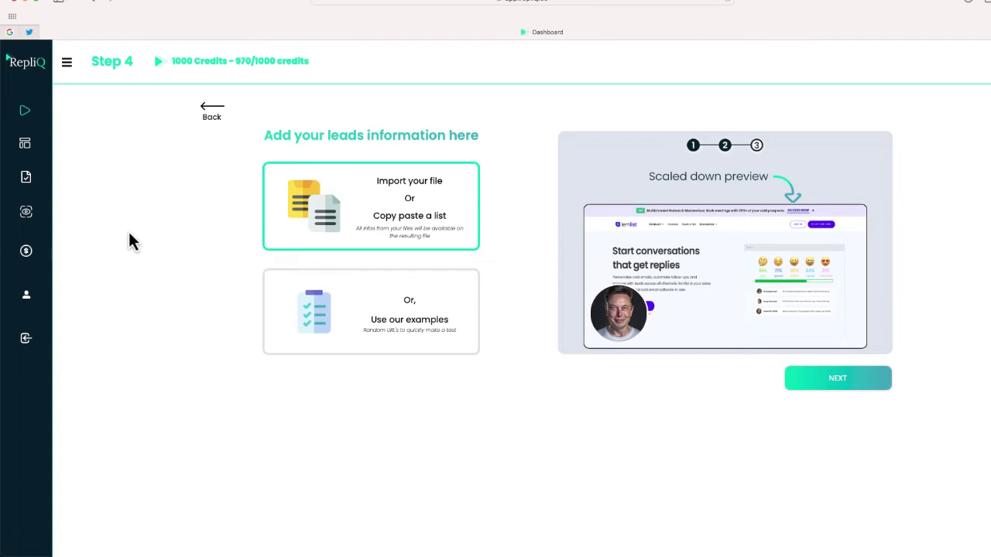
Import the leads list with row 1 as headers, map Job title to the Title column, and submit the data for verification
{"action": "left_click", "coordinate": [318, 208]}
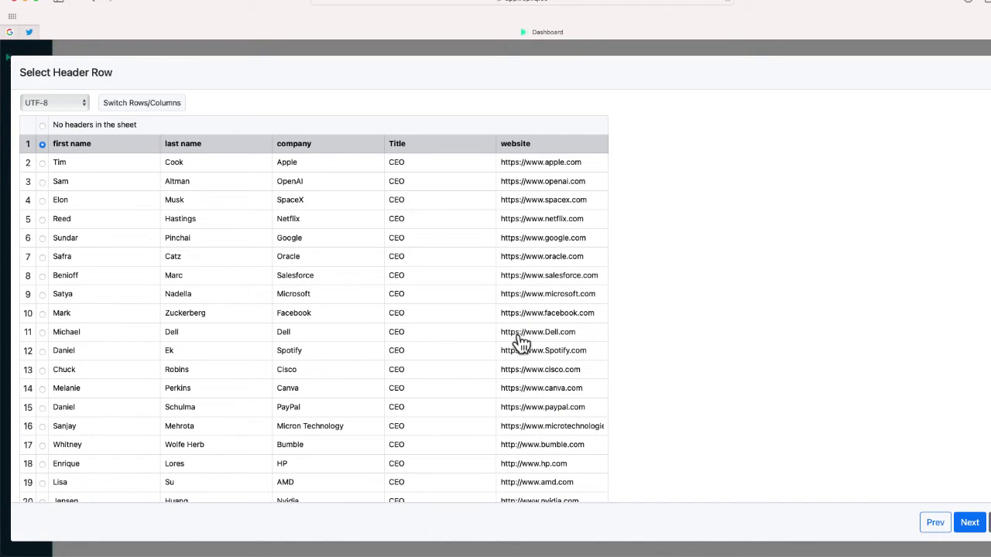
{"action": "left_click", "coordinate": [969, 523]}
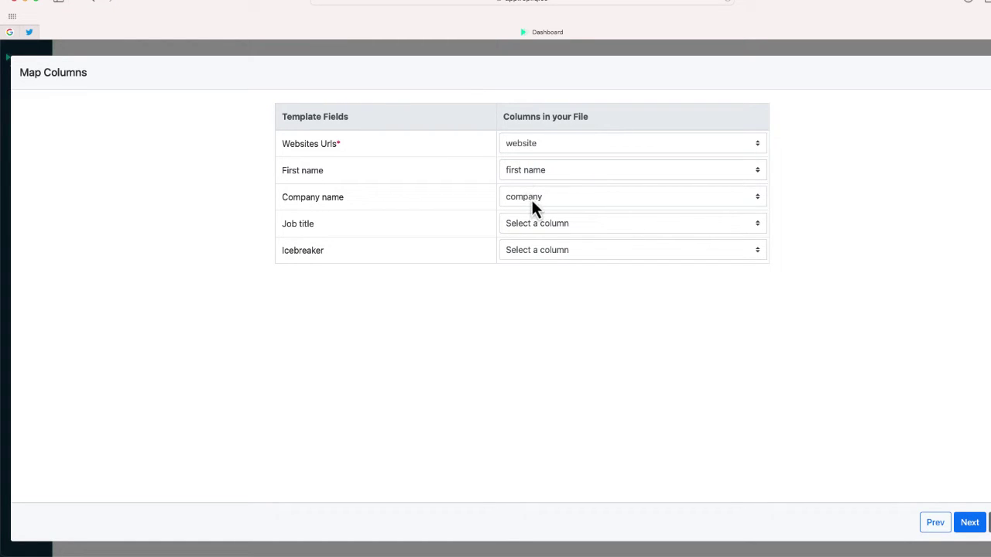
{"action": "left_click", "coordinate": [535, 222]}
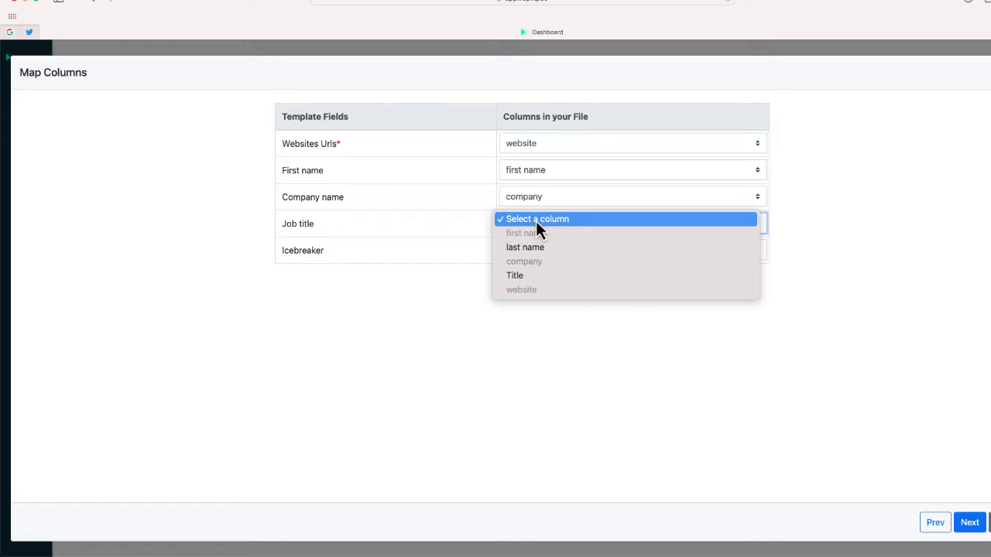
{"action": "left_click", "coordinate": [535, 277]}
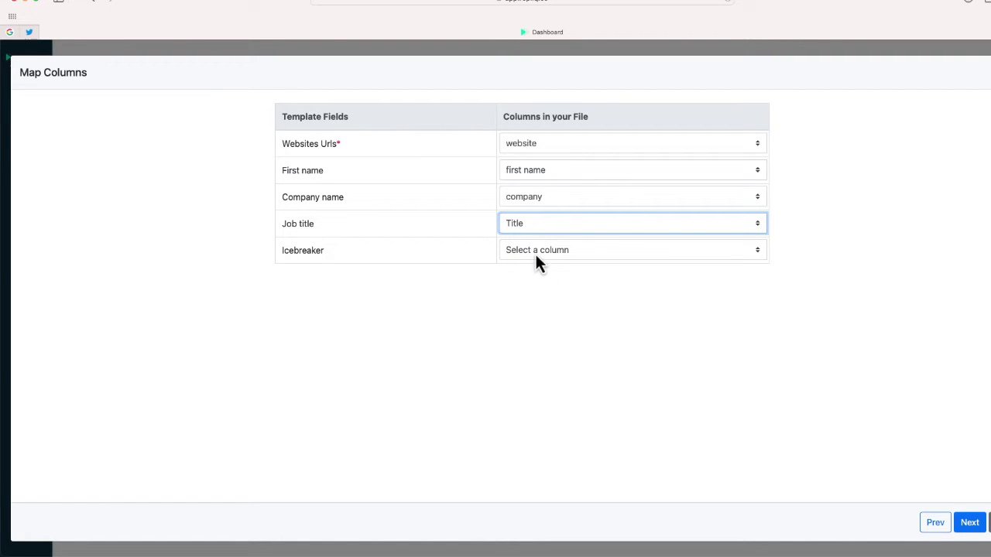
{"action": "left_click", "coordinate": [966, 523]}
{"action": "left_click", "coordinate": [965, 524]}
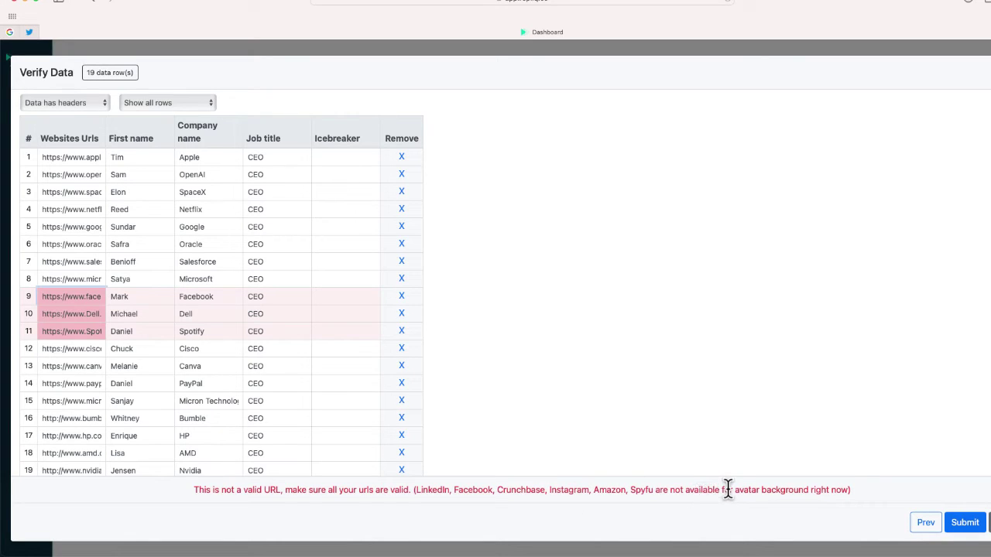
Remove the Facebook, Dell and Spotify rows from the leads data and submit the remaining leads
{"action": "left_click", "coordinate": [401, 297]}
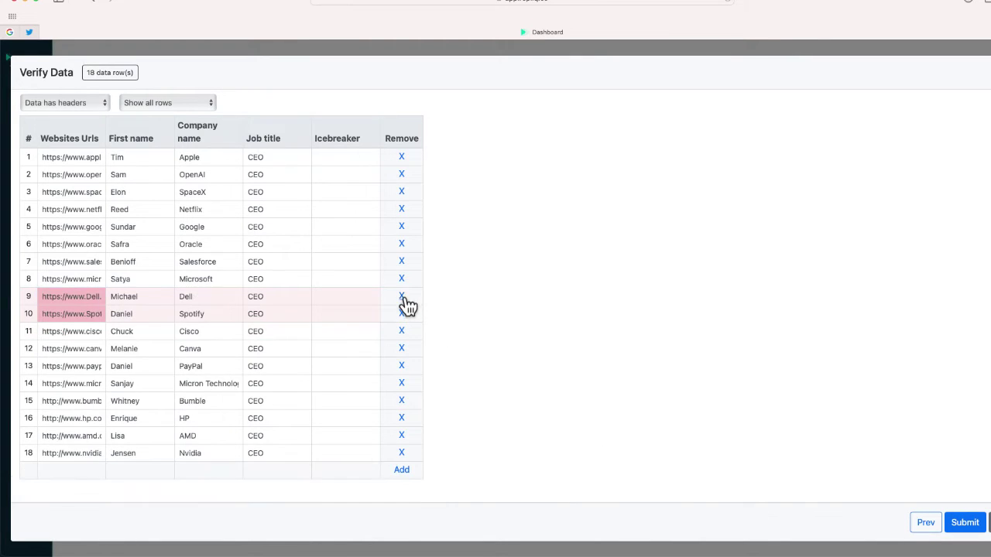
{"action": "left_click", "coordinate": [401, 297]}
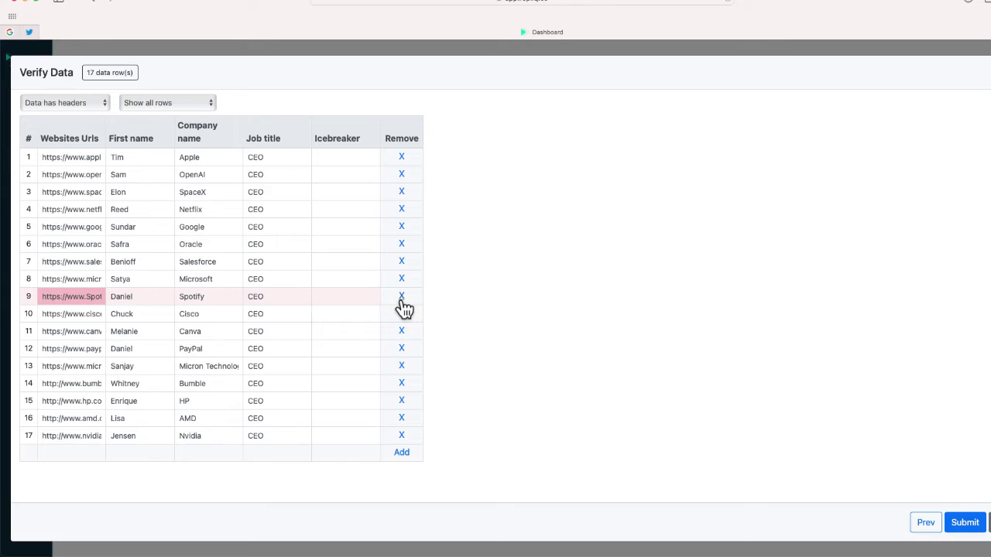
{"action": "left_click", "coordinate": [80, 297]}
{"action": "double_click", "coordinate": [93, 298]}
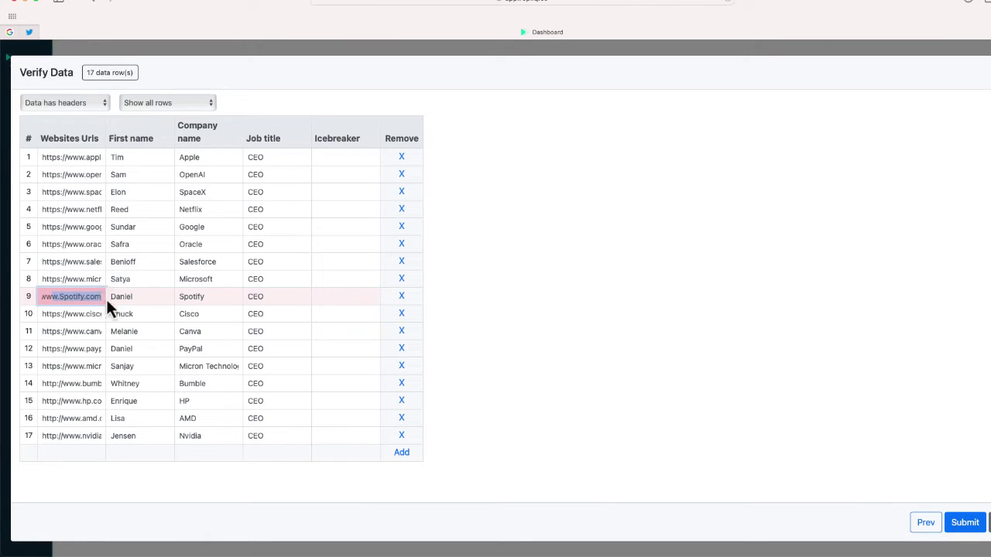
{"action": "left_click", "coordinate": [402, 298]}
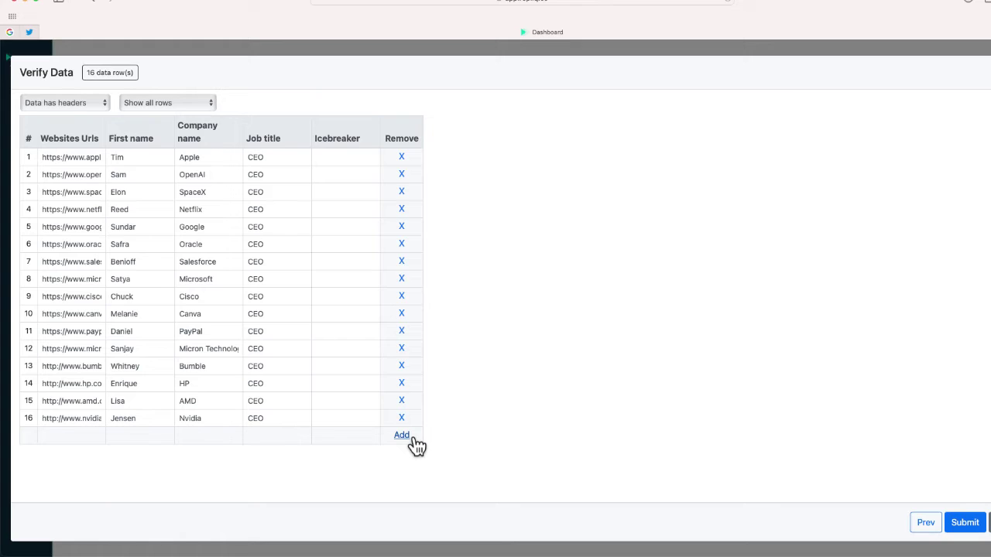
{"action": "left_click", "coordinate": [971, 526]}
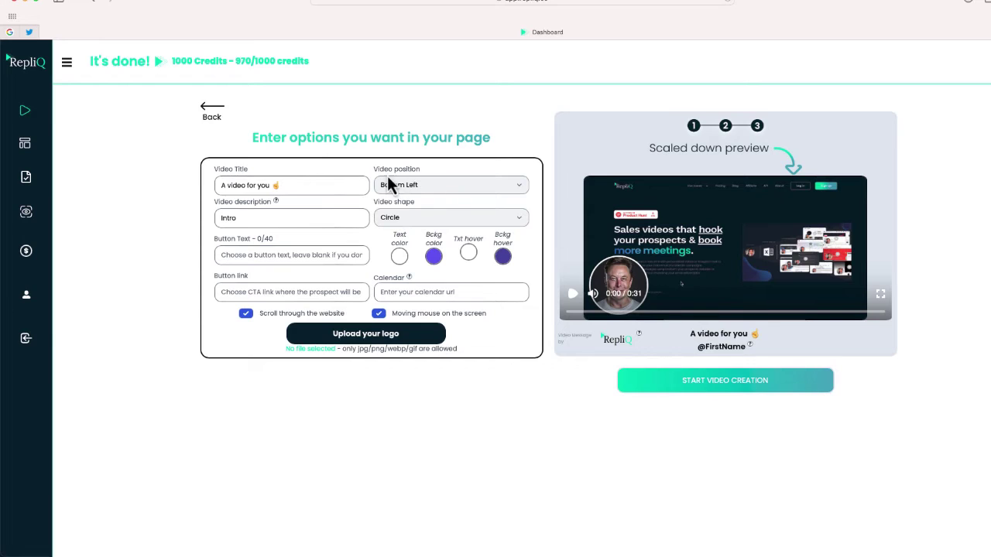
Keep the existing video page options, with the description Intro, and start the video creation
{"action": "left_click", "coordinate": [249, 220]}
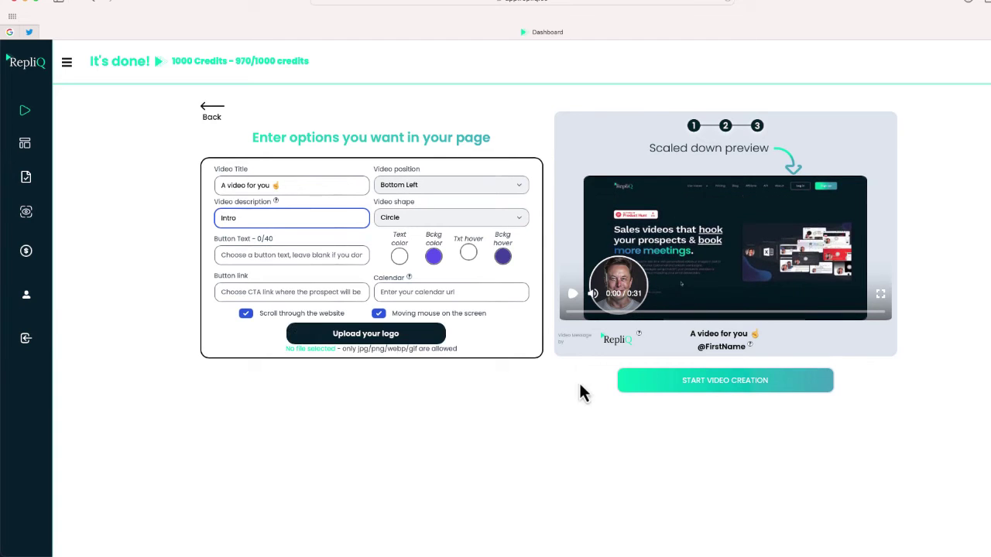
{"action": "left_click", "coordinate": [707, 383]}
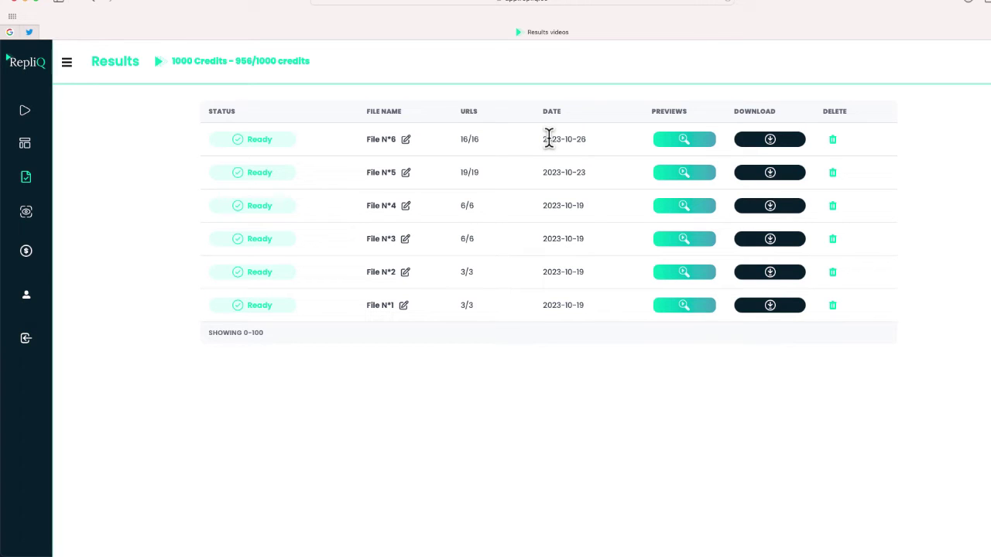
Open the previews of File N°6, play the beginning of the apple.com video and pause it
{"action": "left_click", "coordinate": [684, 142]}
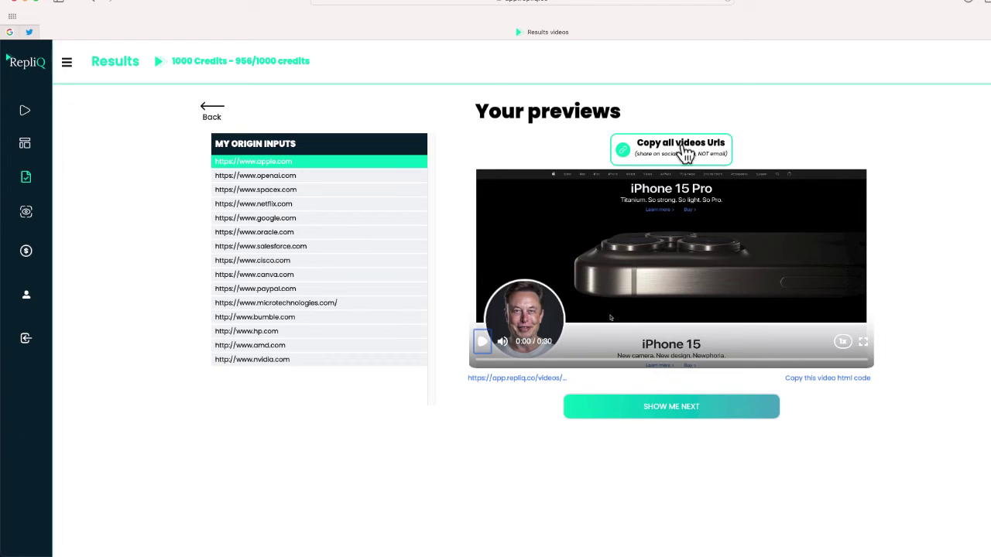
{"action": "left_click", "coordinate": [486, 346]}
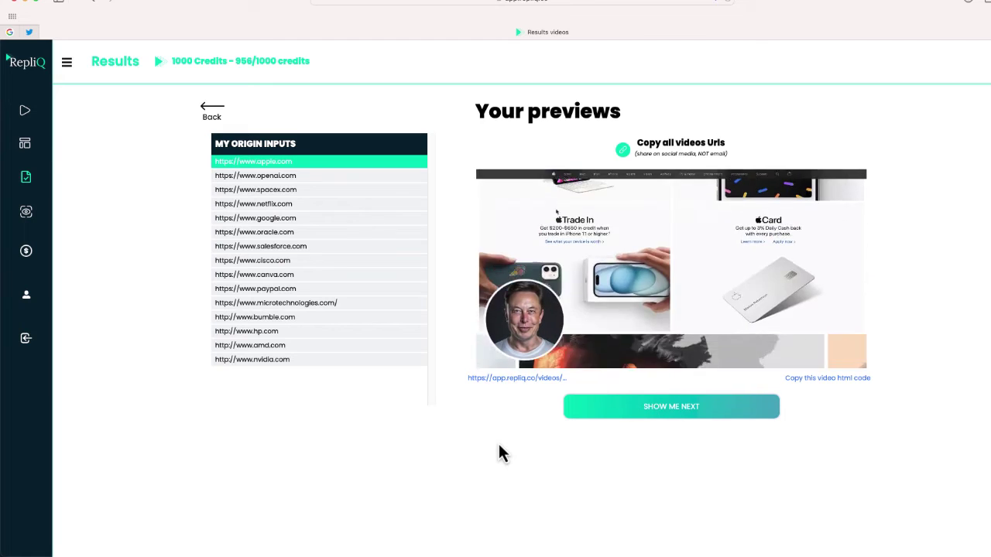
{"action": "mouse_move", "coordinate": [507, 352]}
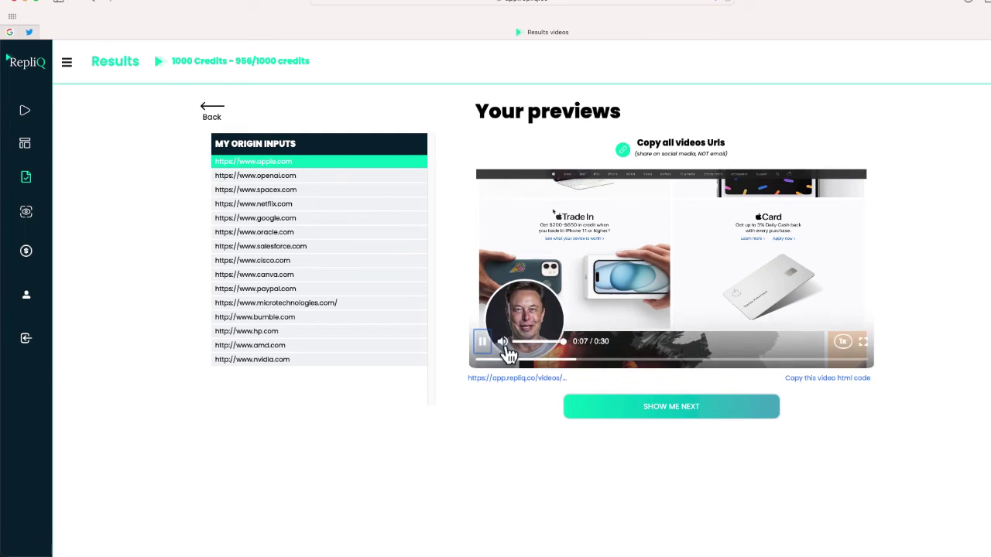
{"action": "left_click", "coordinate": [481, 341]}
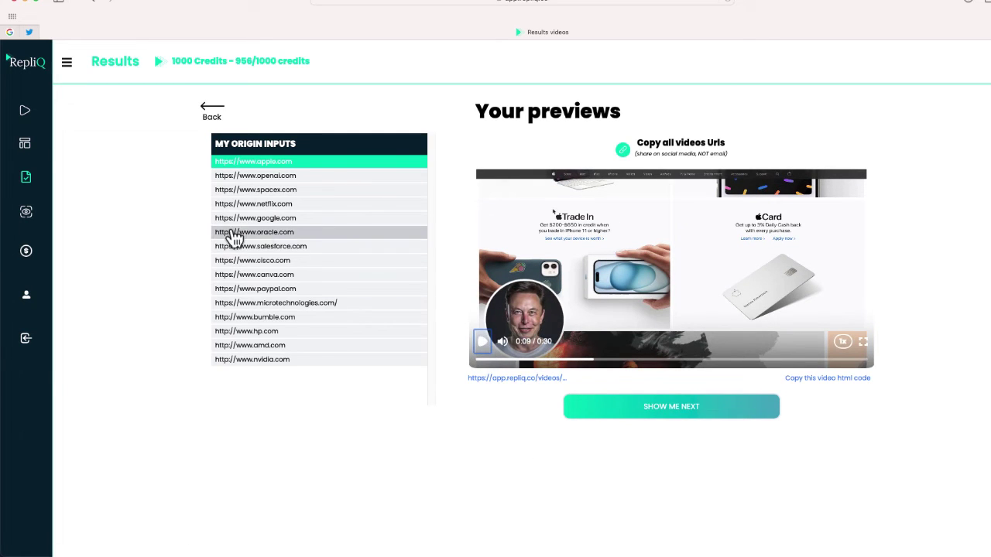
Play part of the netflix.com and canva.com preview videos, pausing each one
{"action": "left_click", "coordinate": [280, 206]}
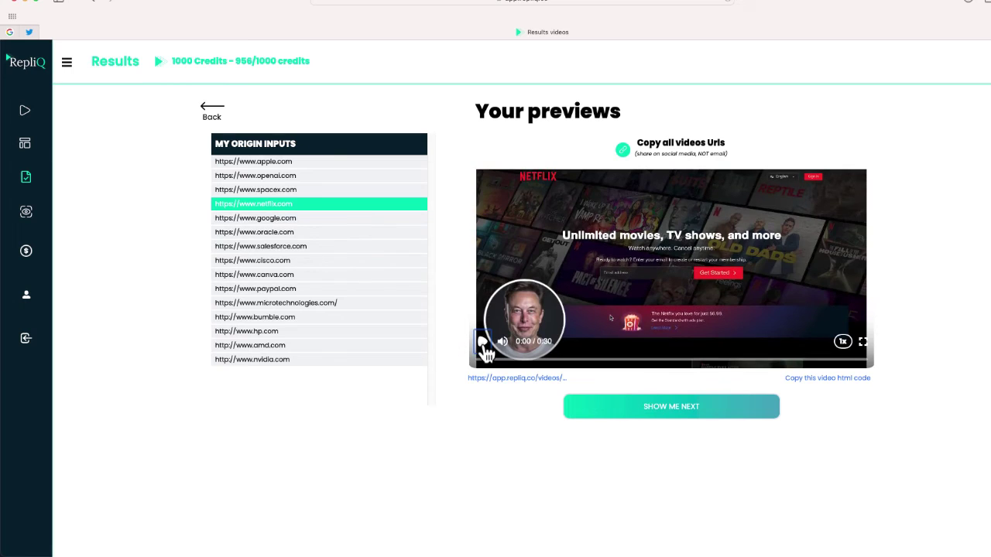
{"action": "left_click", "coordinate": [482, 343]}
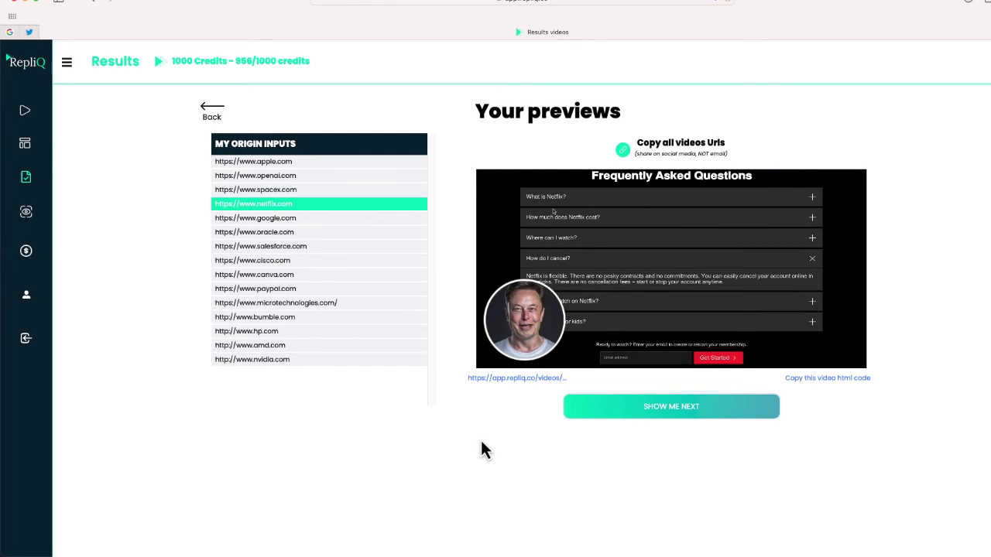
{"action": "left_click", "coordinate": [486, 343]}
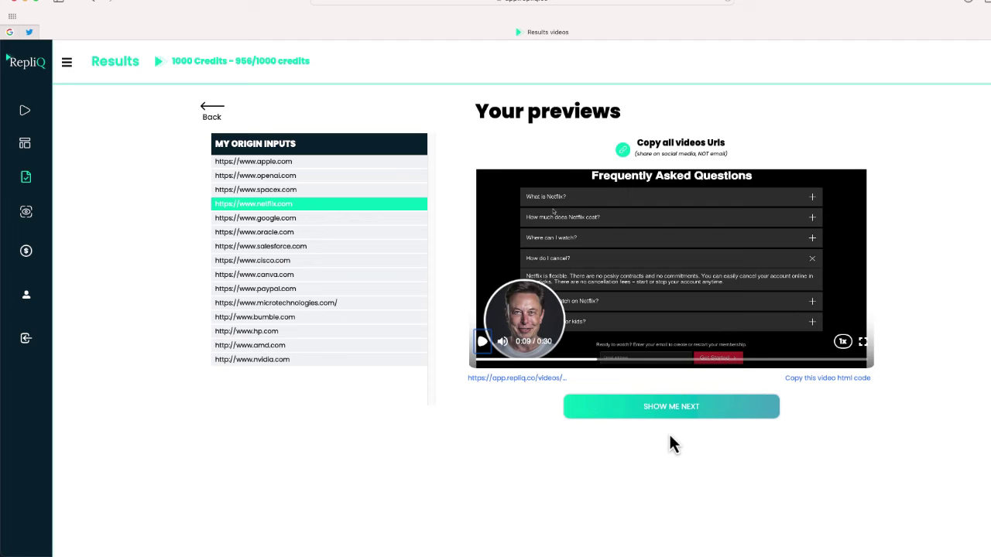
{"action": "left_click", "coordinate": [273, 280]}
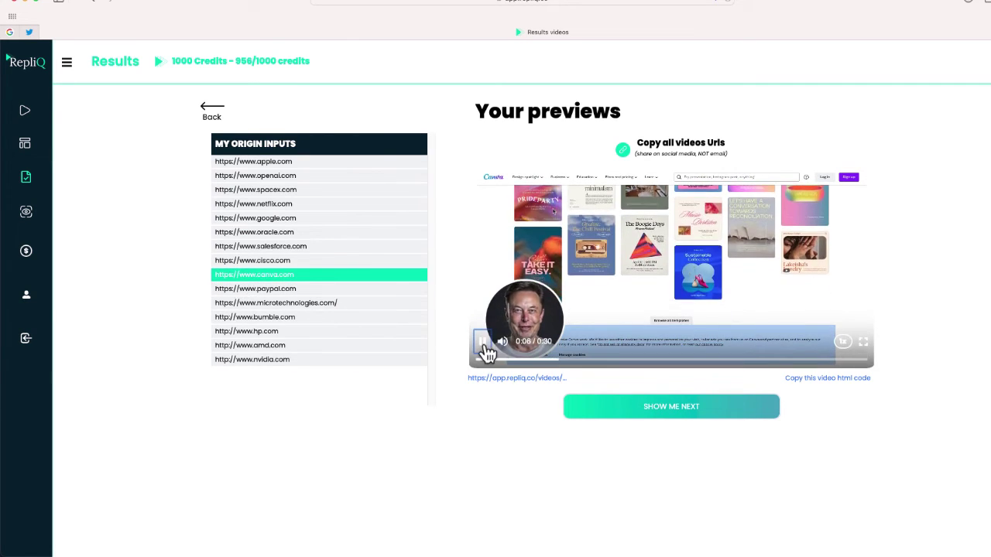
{"action": "left_click", "coordinate": [483, 344]}
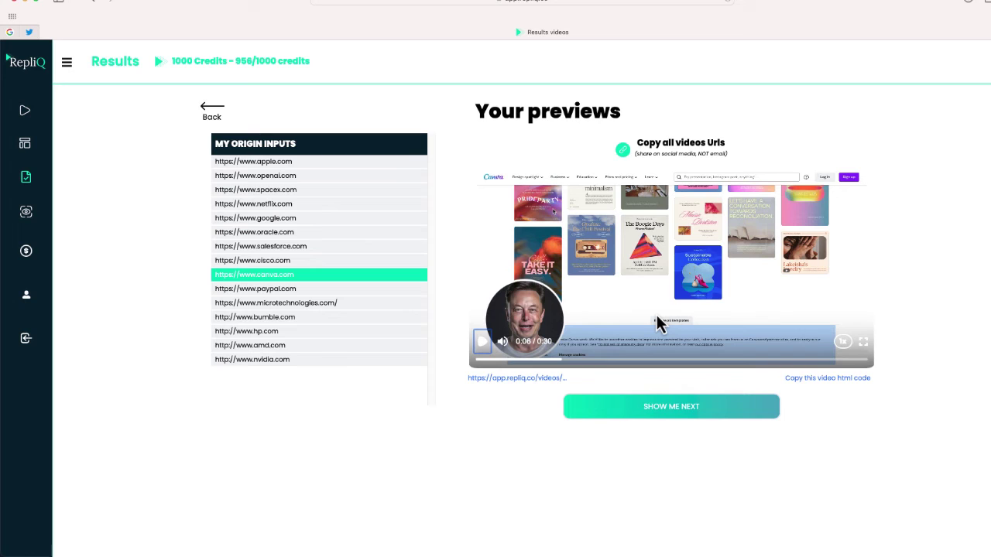
Step through the preview videos that follow canva.com until the amd.com one
{"action": "left_click", "coordinate": [625, 411]}
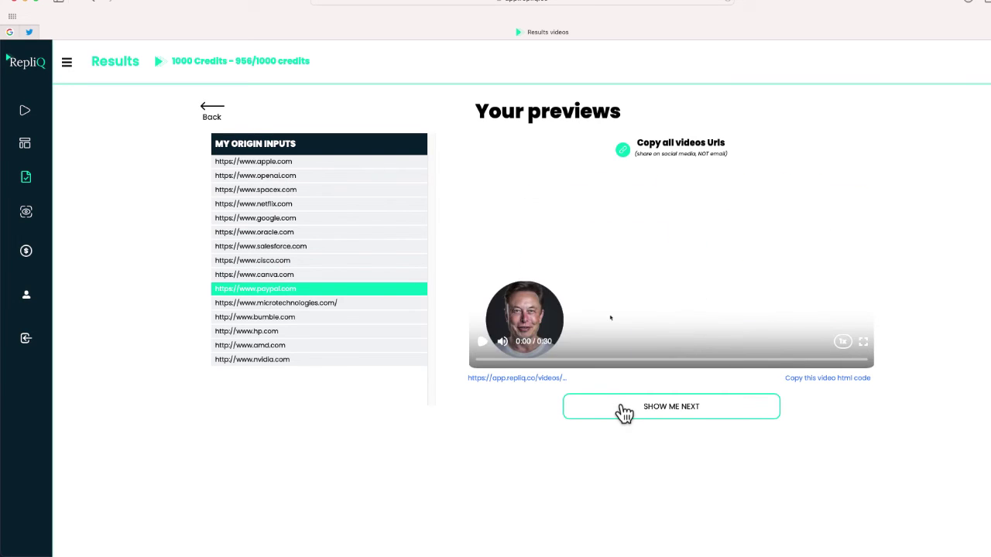
{"action": "left_click", "coordinate": [623, 412]}
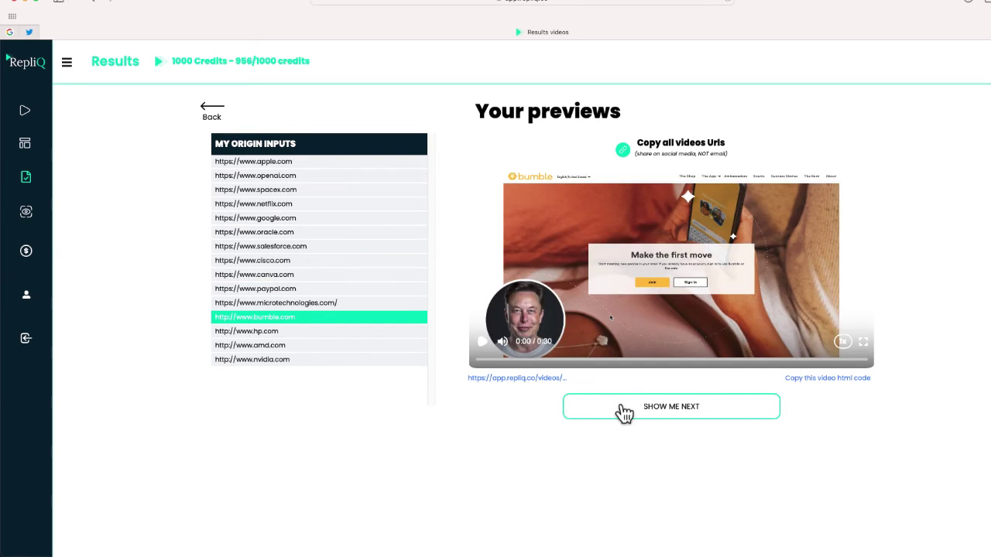
{"action": "left_click", "coordinate": [624, 413]}
{"action": "left_click", "coordinate": [624, 413]}
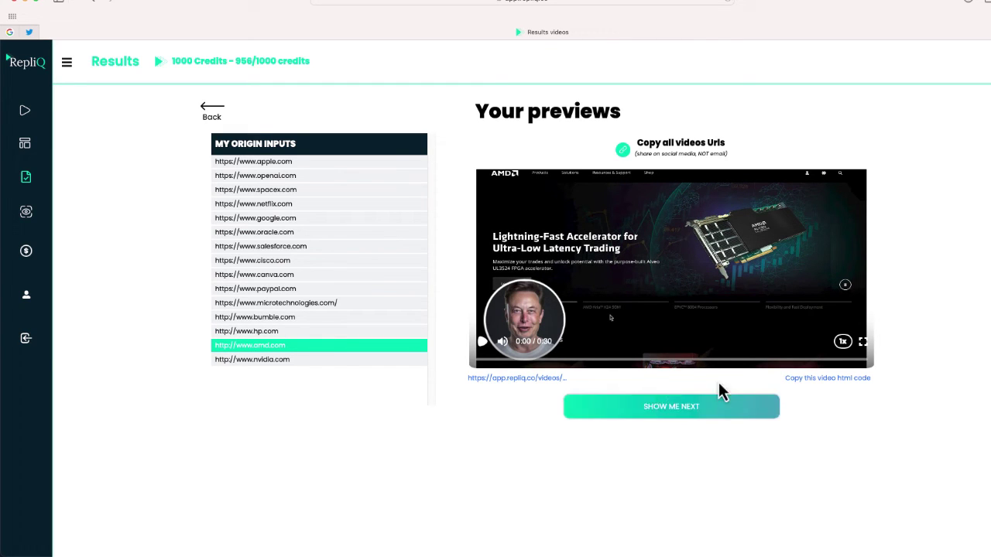
Copy the HTML code of the amd.com video and view its video page before returning to the results list
{"action": "left_click", "coordinate": [808, 381]}
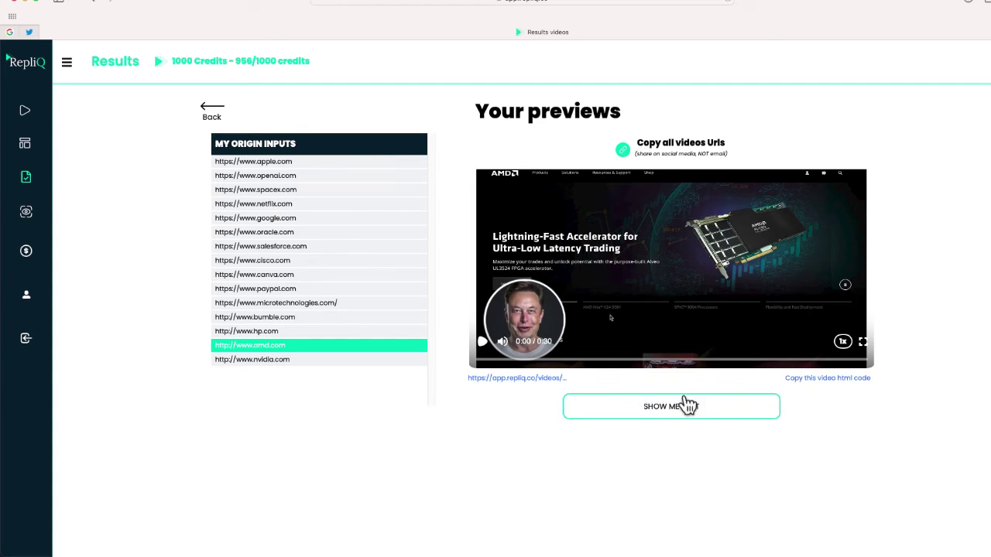
{"action": "left_click", "coordinate": [537, 379]}
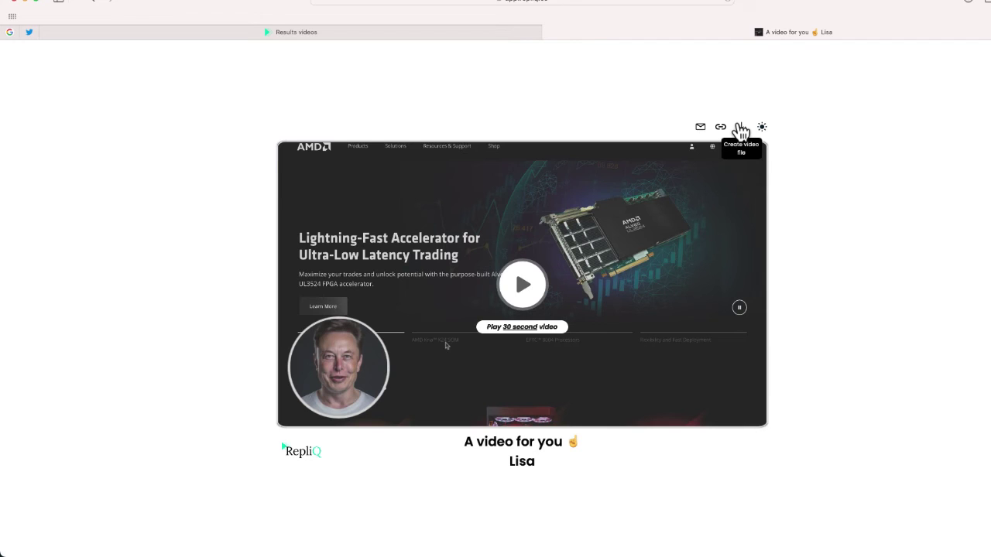
{"action": "left_click", "coordinate": [444, 33]}
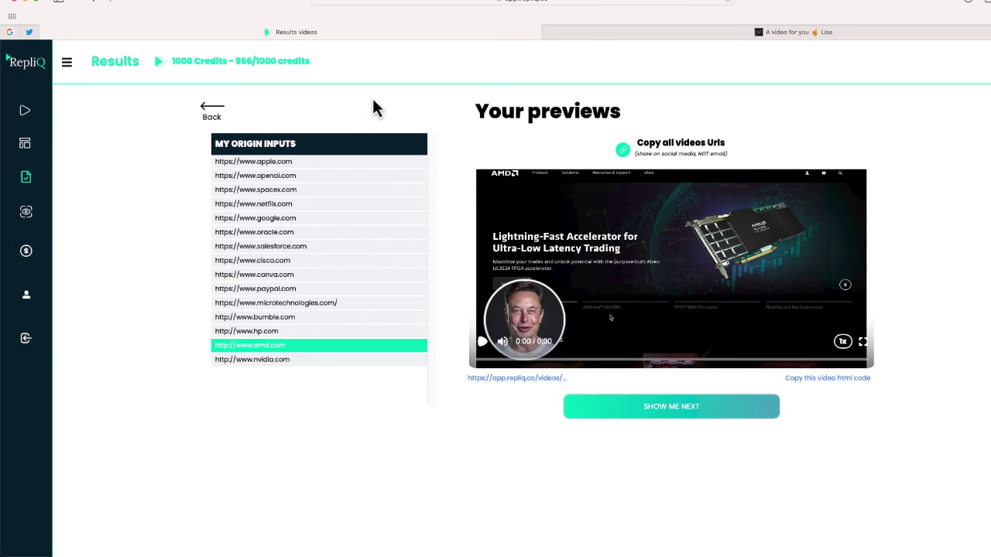
{"action": "left_click", "coordinate": [220, 113]}
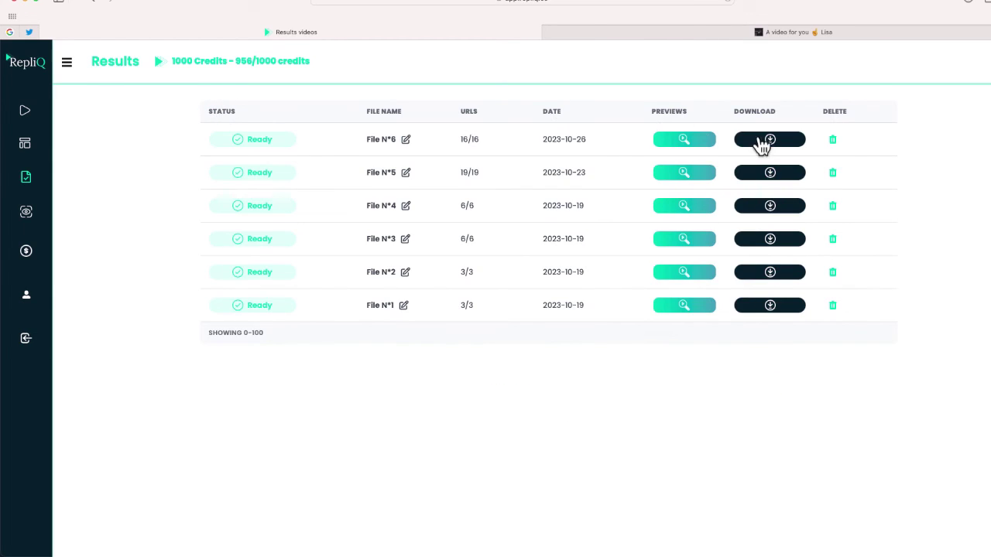